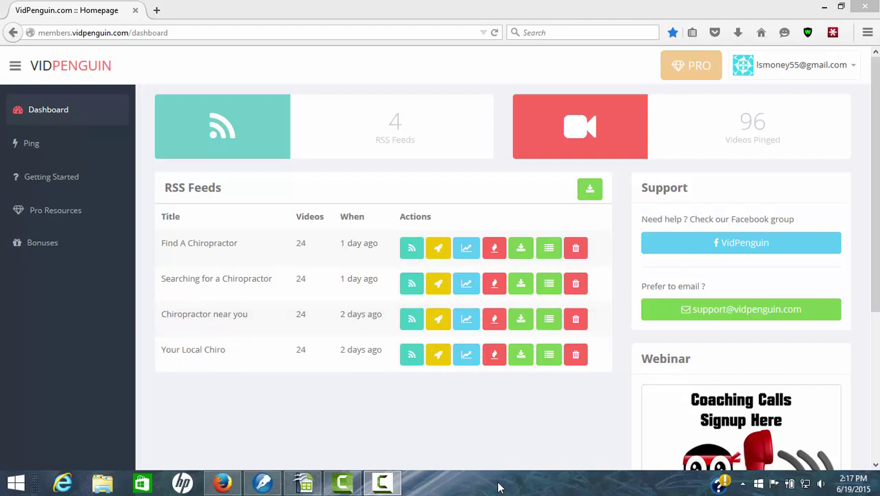
Open the YouTube Ping page and paste in the Chiropractor Chesterfield Mo video link
key("Tab")
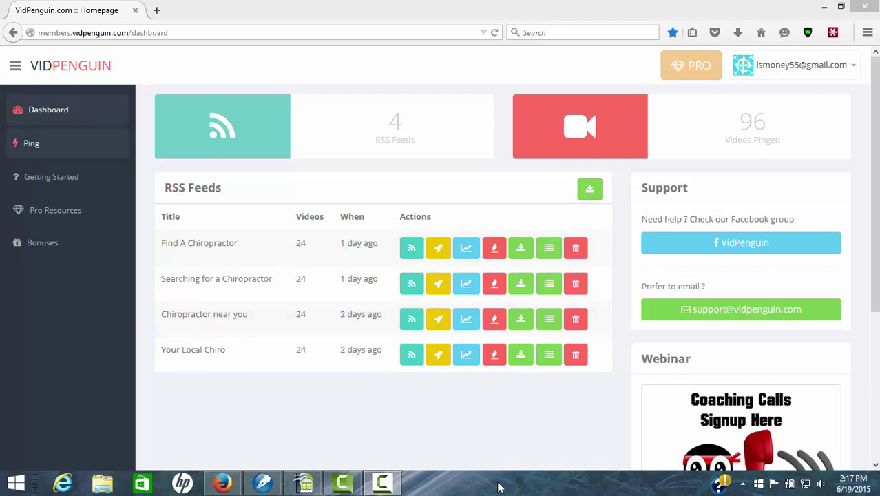
key("Return")
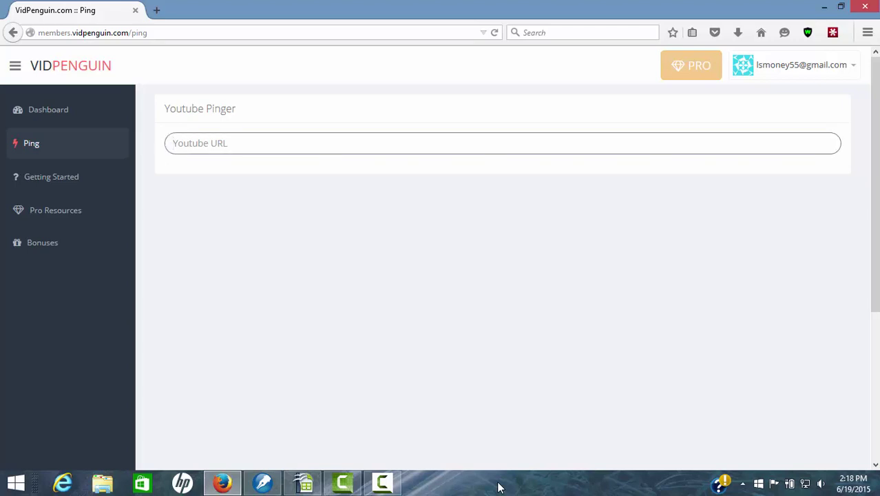
right_click(241, 145)
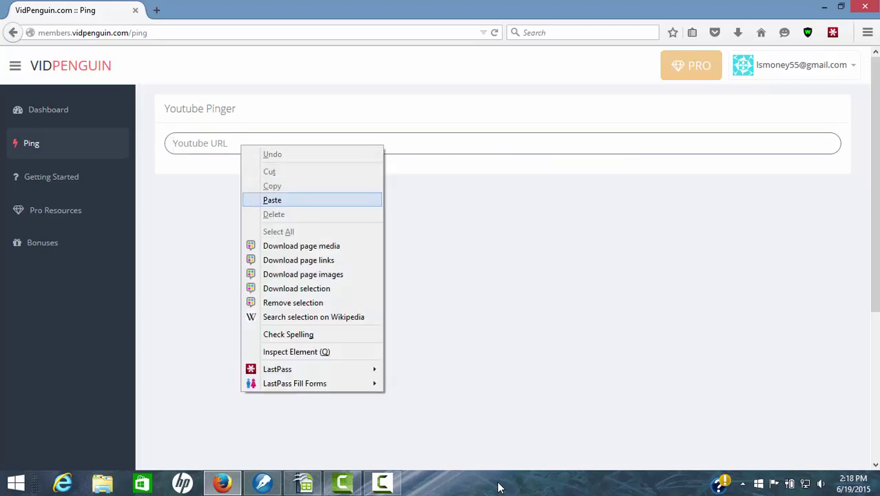
key("Return")
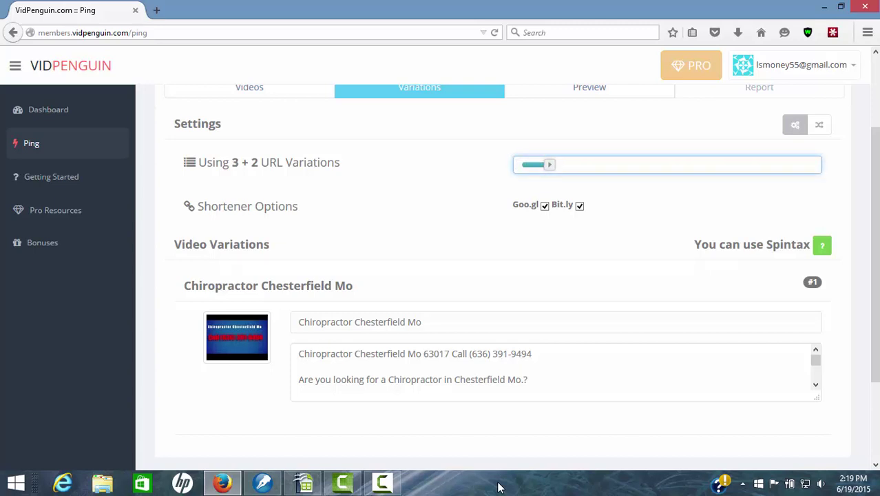
Raise the URL Variations slider to its 22 + 2 maximum
key("Right")
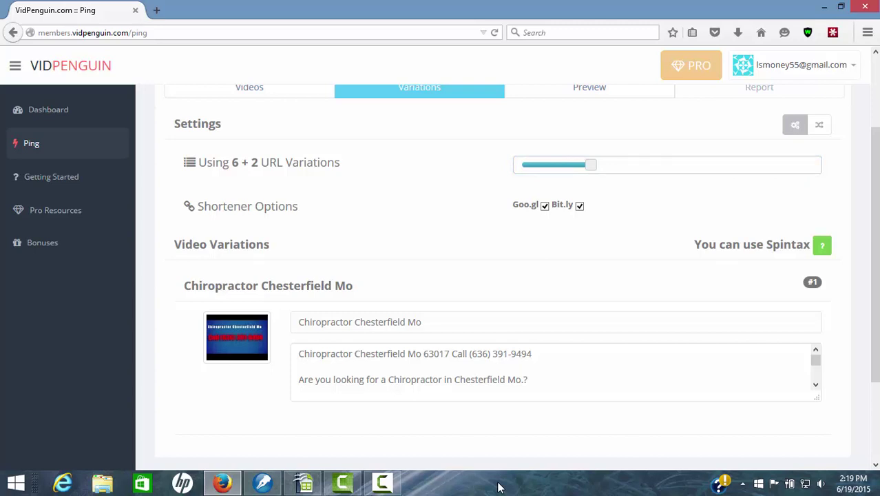
key("Right")
key("Right")
key("Right")
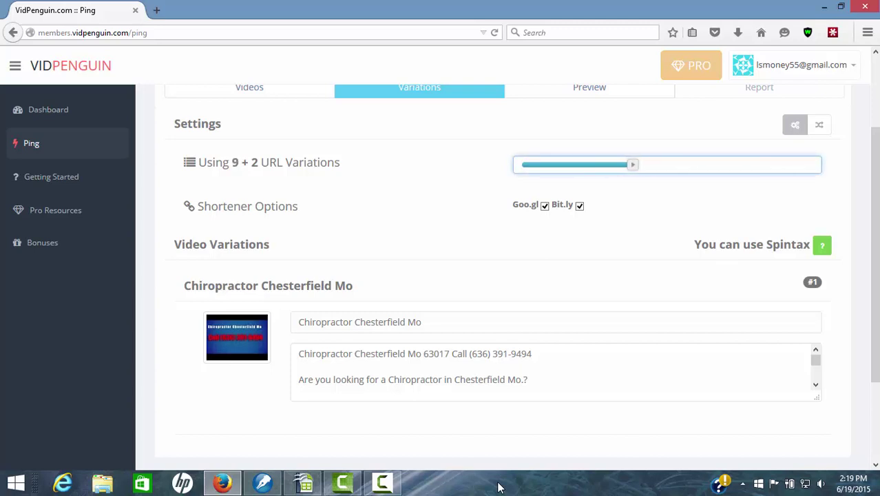
key("Right")
key("Right")
key("Right")
key("Right")
key("Right")
key("Right")
key("Right")
key("Right")
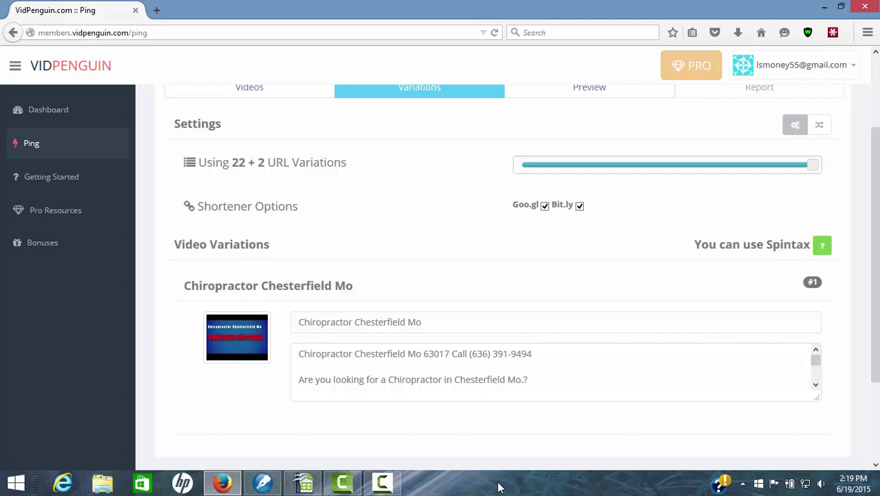
key("End")
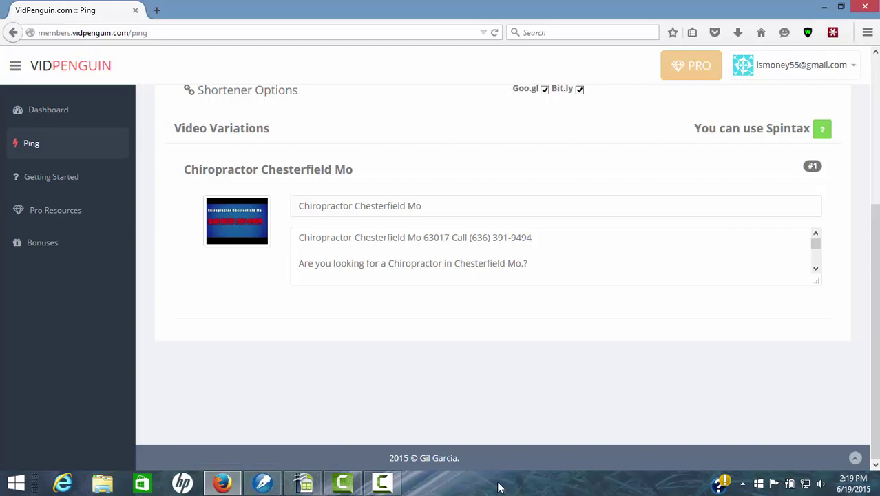
mouse_move(262, 482)
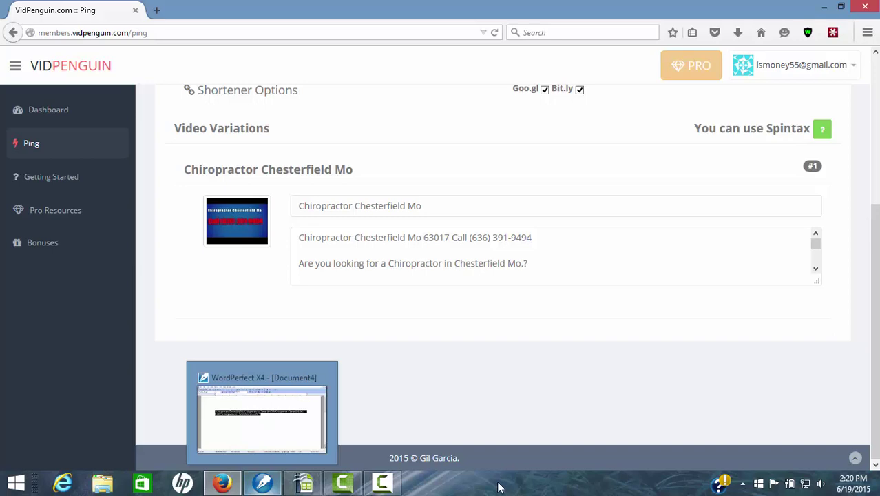
Copy the four-option spintax title list from WordPerfect, then return to VidPenguin
key("alt+Tab")
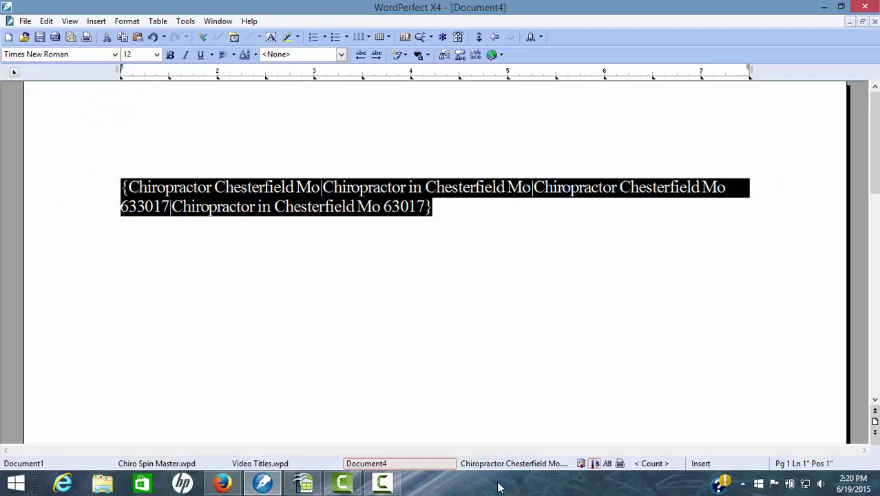
key("shift+F10")
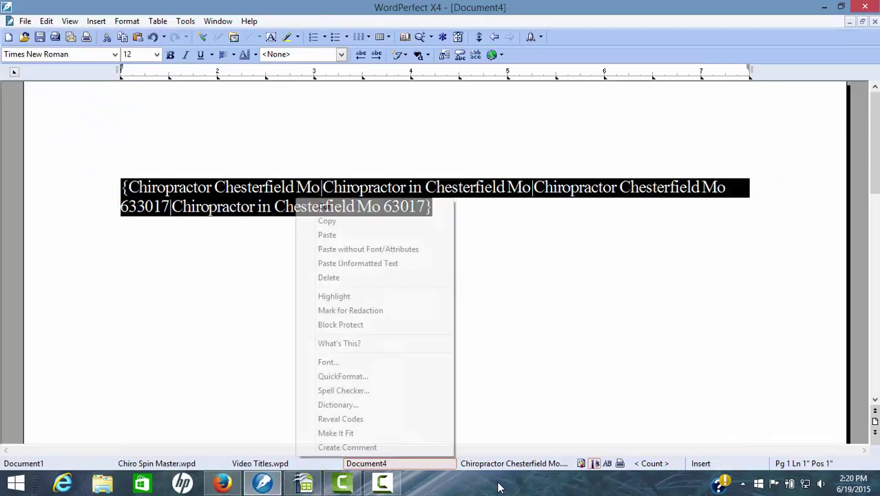
key("Down")
key("Down")
key("Return")
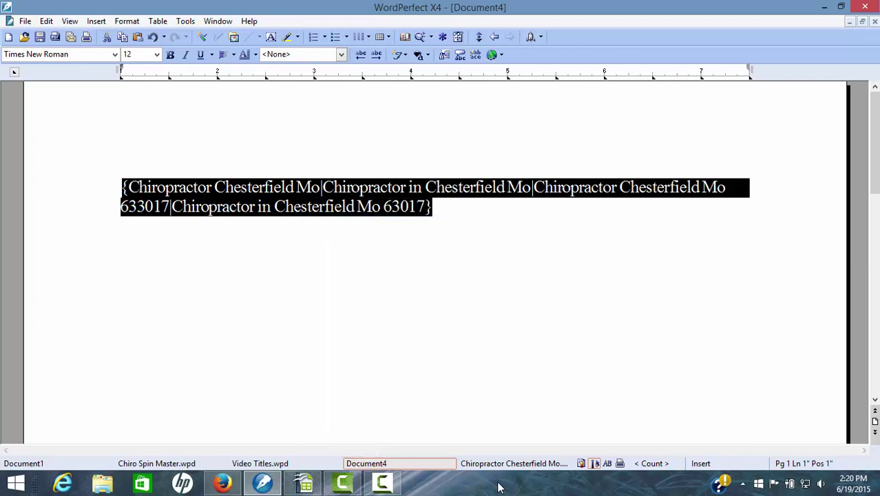
key("alt+Tab")
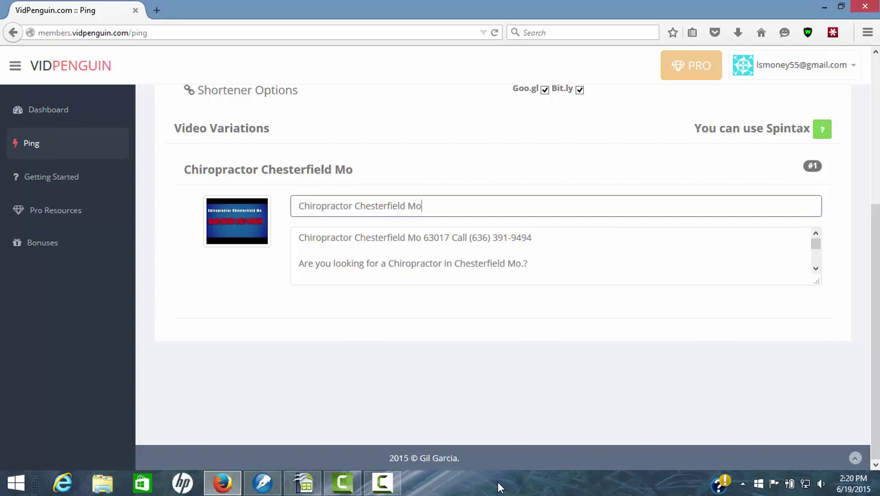
Replace the Video Title with the pasted four-option Chesterfield Mo spintax titles
key("BackSpace")
key("BackSpace")
key("BackSpace")
key("BackSpace")
key("BackSpace")
key("BackSpace")
key("BackSpace")
key("BackSpace")
key("BackSpace")
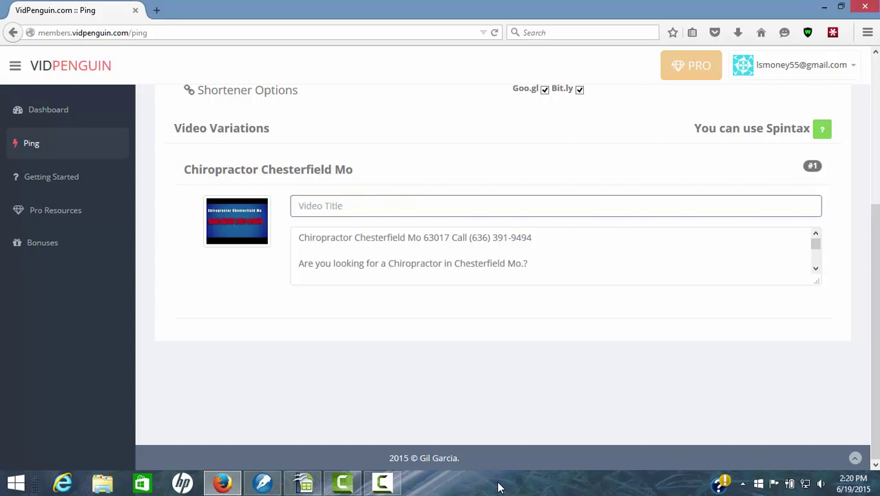
key("shift+F10")
key("Down")
key("Down")
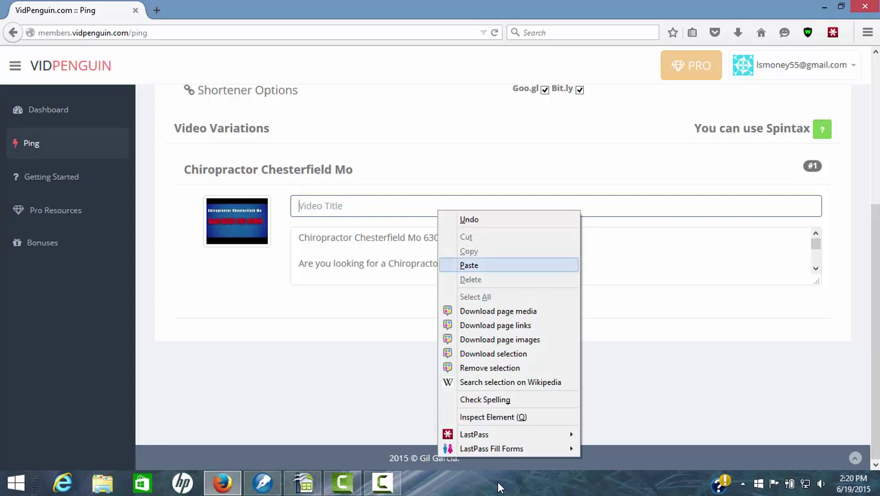
key("Return")
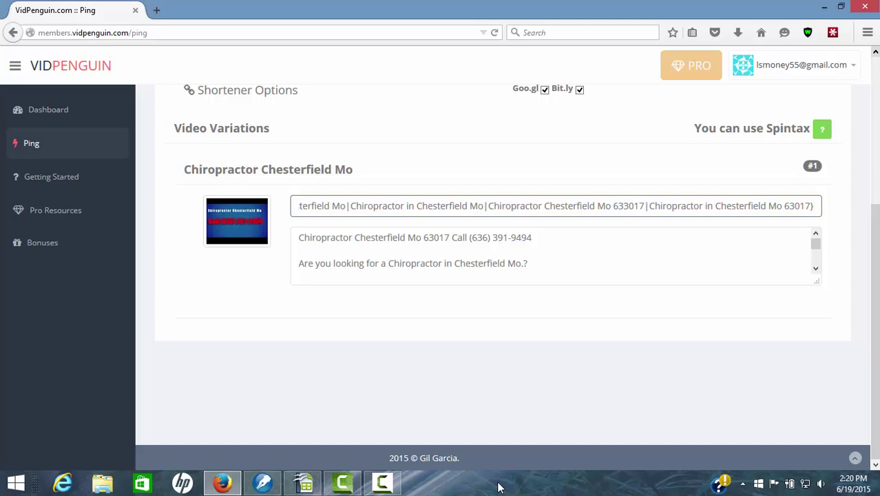
key("Page_Up")
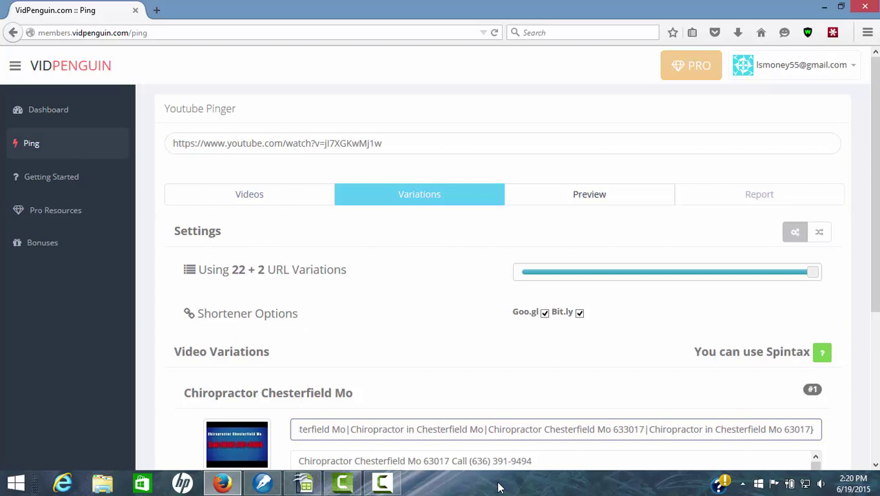
key("Return")
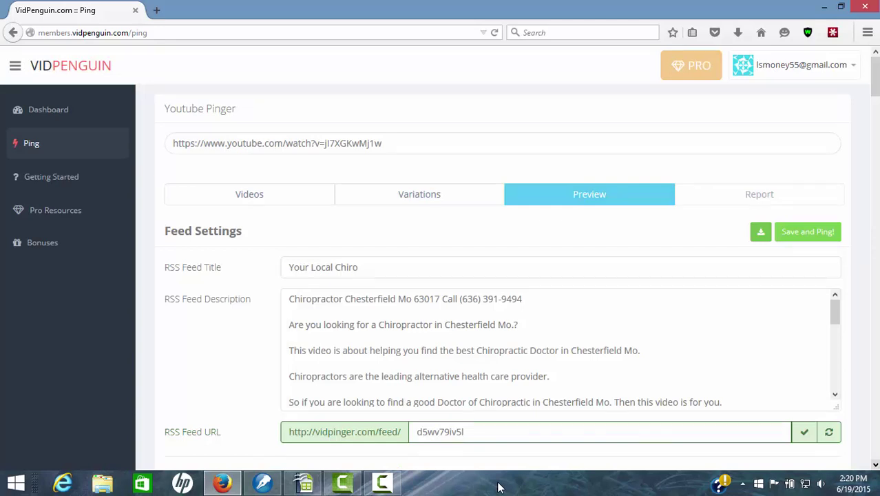
key("Down")
key("Down")
key("Down")
key("Down")
key("Down")
key("Down")
key("Down")
key("Down")
key("Down")
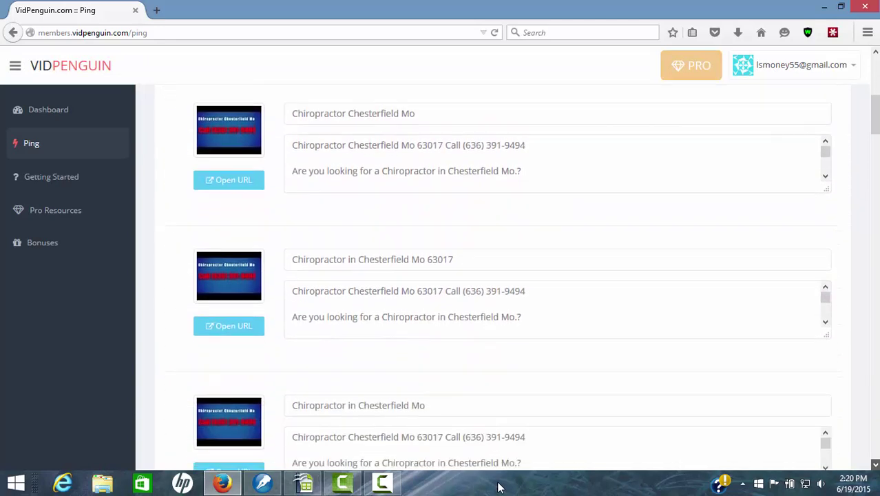
key("Down")
key("Down")
key("Down")
key("Down")
key("Down")
key("Down")
key("Down")
key("Down")
key("Down")
key("Down")
key("Down")
key("Down")
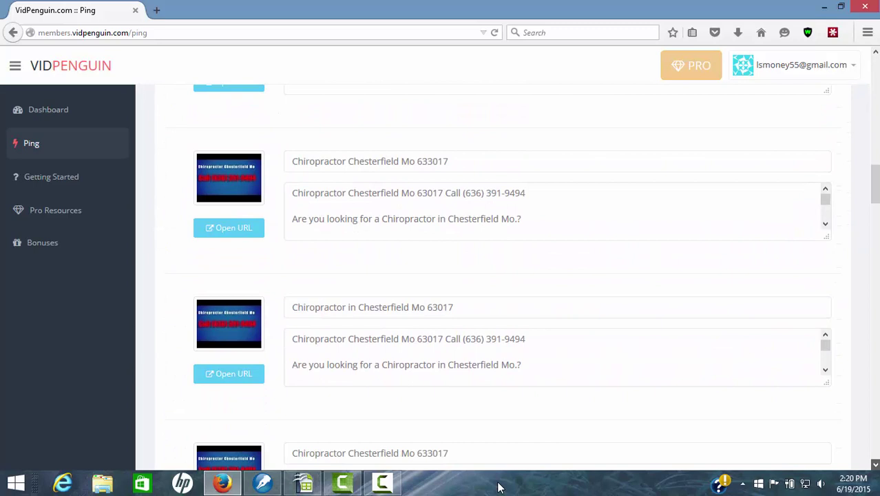
key("Down")
key("Down")
key("Down")
key("Down")
key("Down")
key("Down")
key("Down")
key("Down")
key("Down")
key("Down")
key("Down")
key("Down")
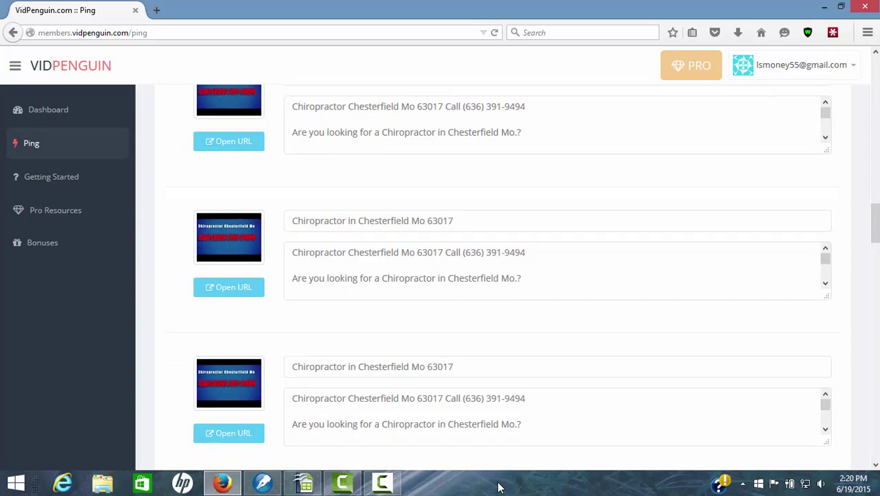
key("Down")
key("Down")
key("Down")
key("Down")
key("Down")
key("Down")
key("Down")
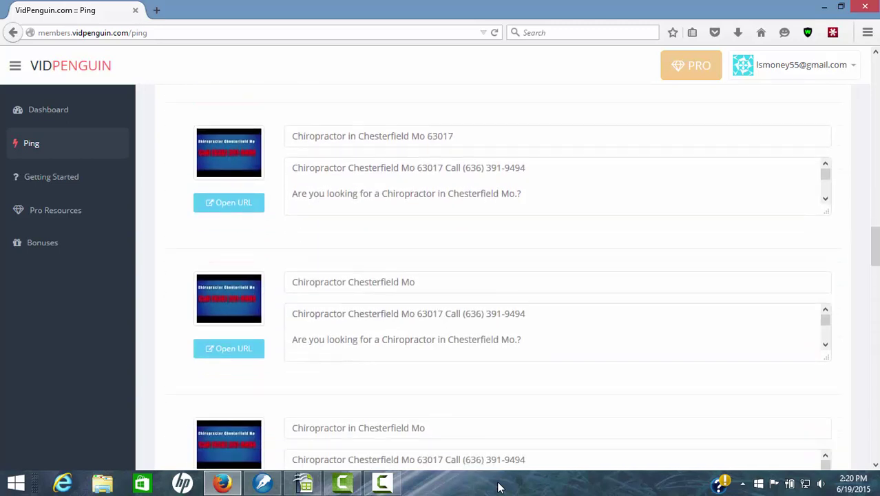
key("Down")
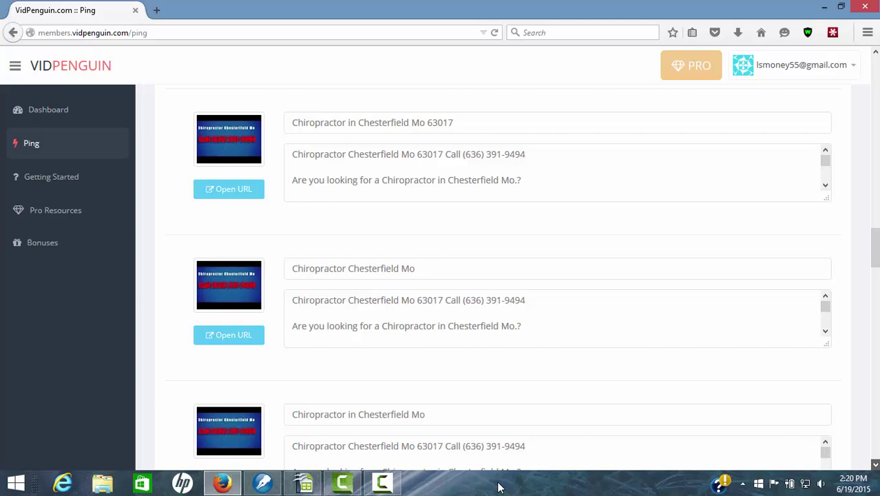
key("Down")
key("Down")
key("Down")
key("Down")
key("Down")
key("Down")
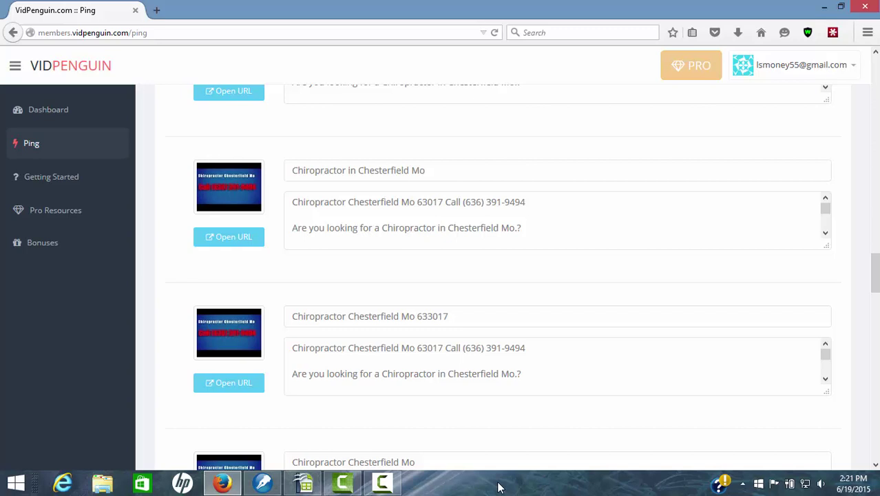
key("Down")
key("Down")
key("Down")
key("Down")
key("Down")
key("Down")
key("Down")
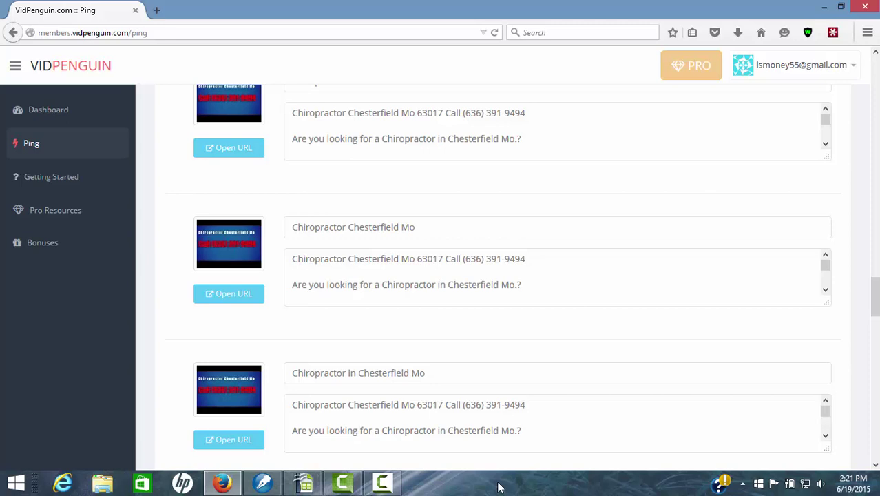
key("Down")
key("Down")
key("Down")
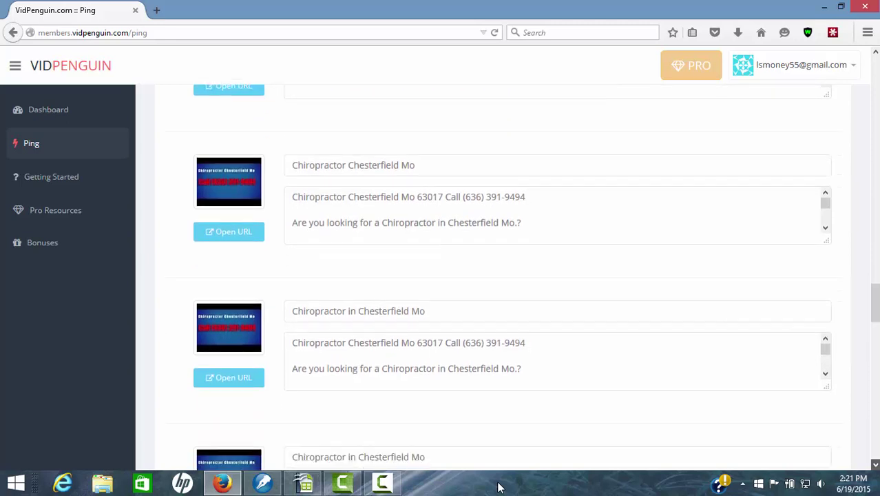
key("Down")
key("Down")
key("Down")
key("Down")
key("Down")
key("Down")
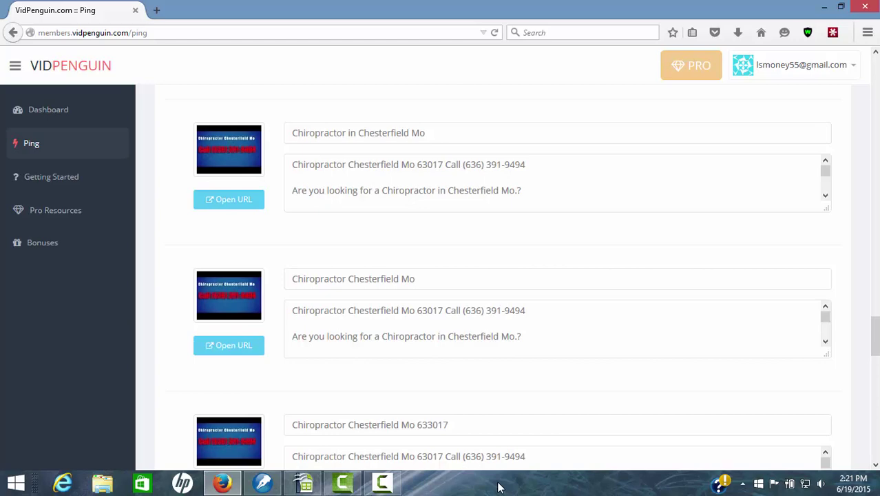
key("Up")
key("Up")
key("Up")
key("Up")
key("Up")
key("Up")
key("Up")
key("Up")
key("Up")
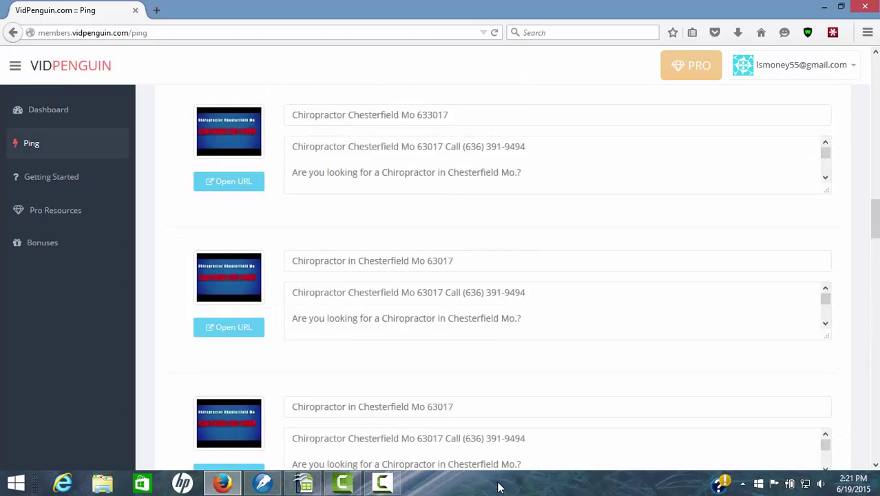
key("Up")
key("Up")
key("Up")
key("Up")
key("Up")
key("Up")
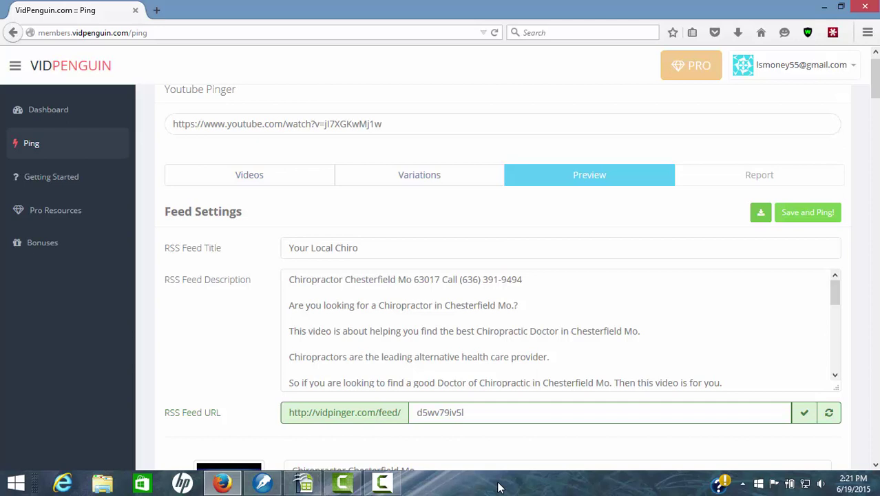
Erase 'Your Local Chiro' from the RSS Feed Title and enter 'Chiropractor Chesterfield Mo'
key("Tab")
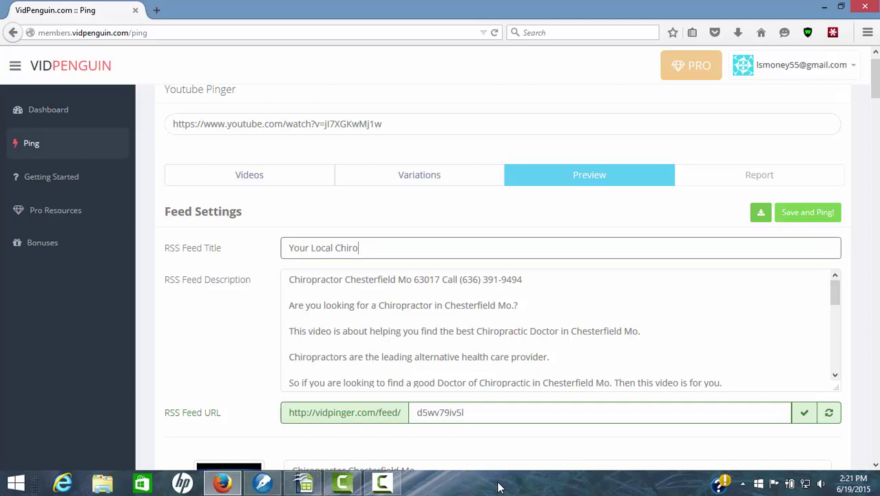
key("BackSpace")
key("BackSpace")
key("BackSpace")
key("BackSpace")
key("BackSpace")
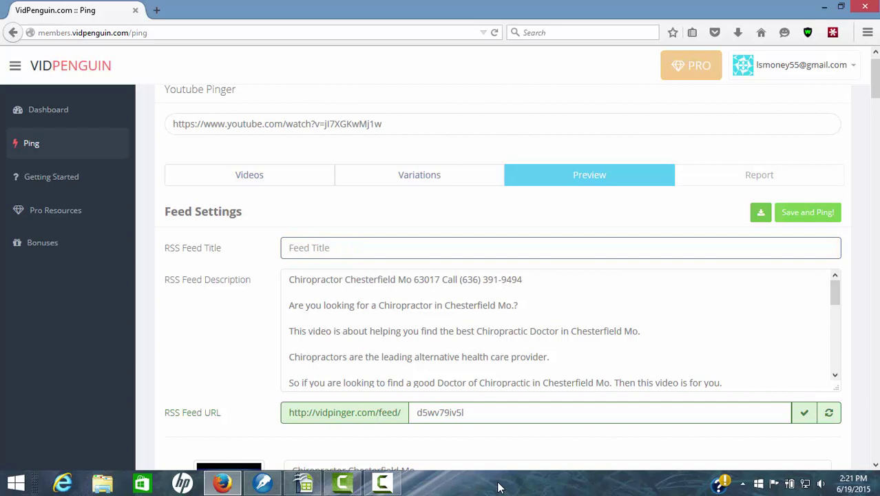
type("C")
type("hiropr")
type("actor ")
type("Chest")
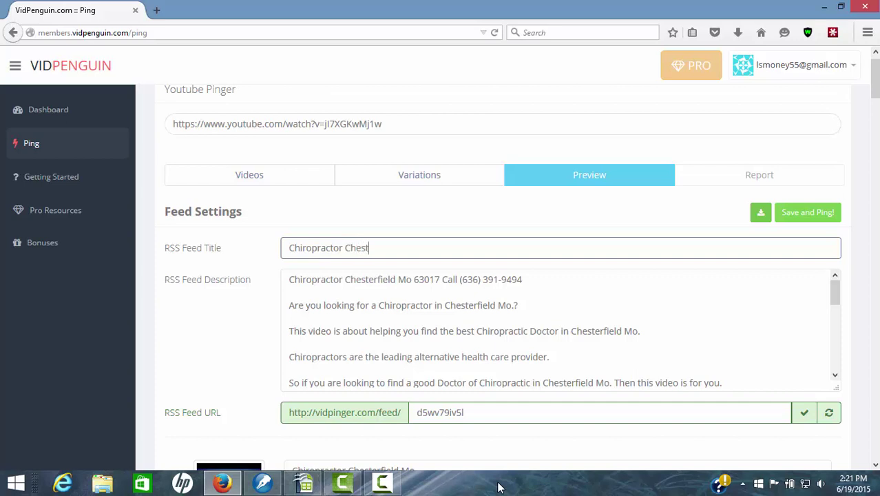
type("erfi")
type("eld M")
type("o")
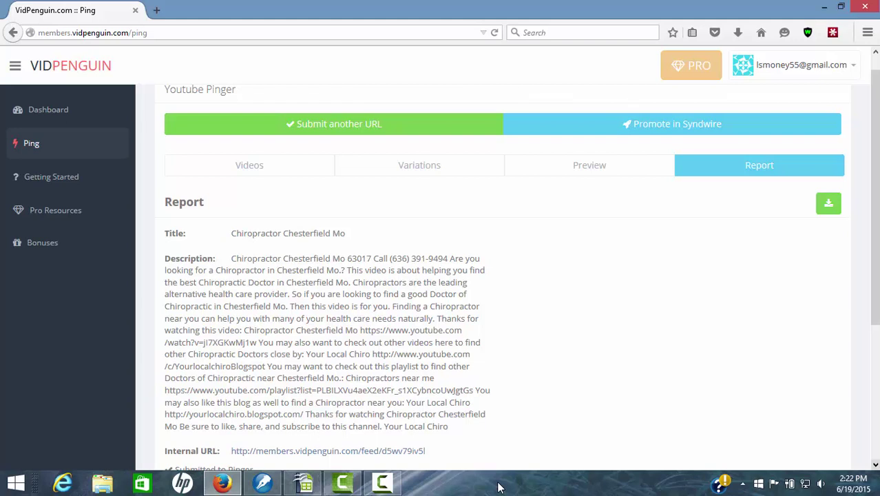
Scroll the report to confirm the Internal and Feedburner URLs were submitted
scroll(499, 487, "down", 5)
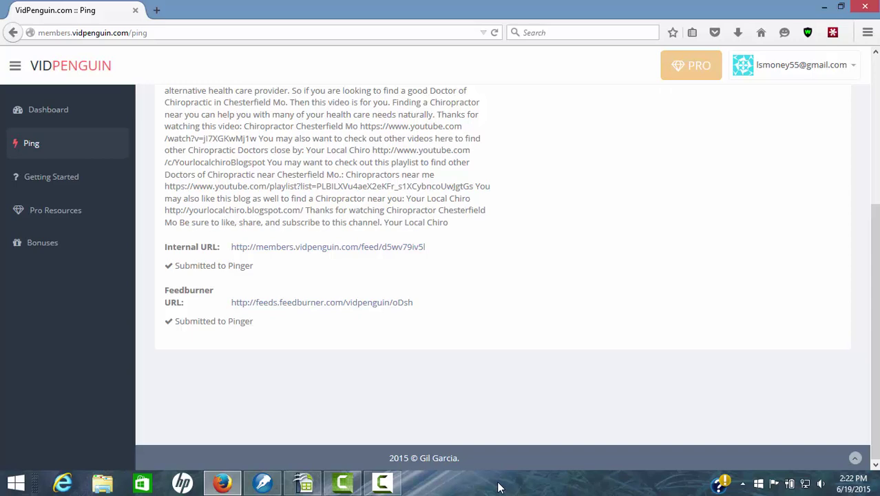
scroll(500, 487, "up", 5)
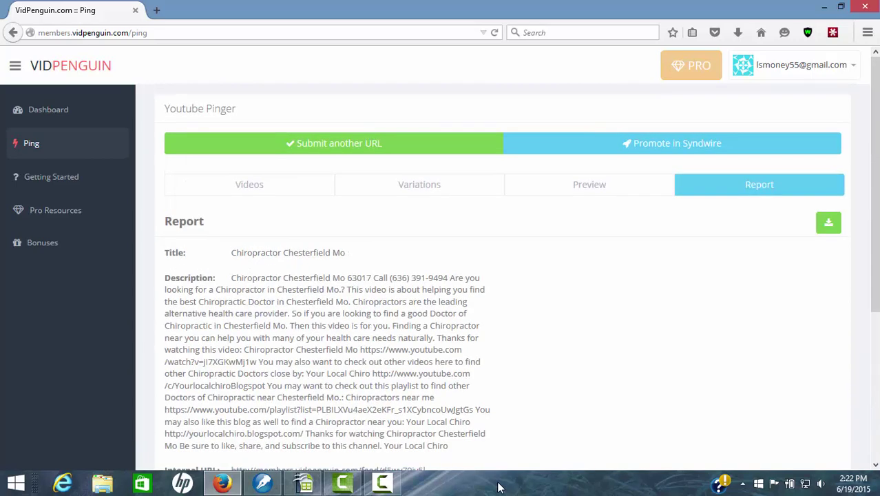
Go to the Dashboard to see the new Chiropractor Chesterfield Mo feed listed with 24 videos
key("Return")
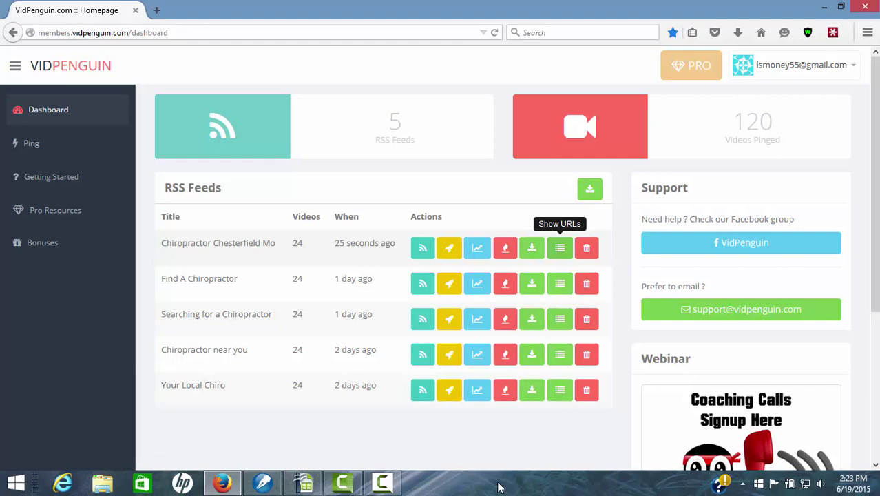
left_click(559, 248)
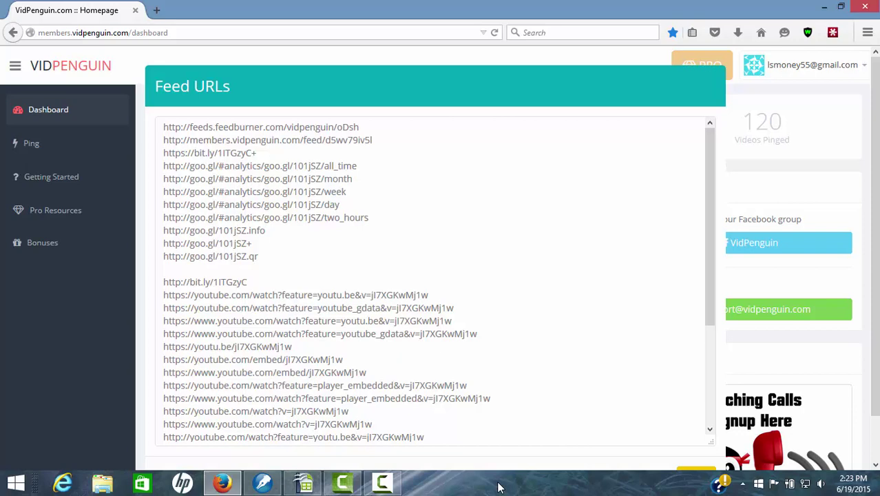
key("Escape")
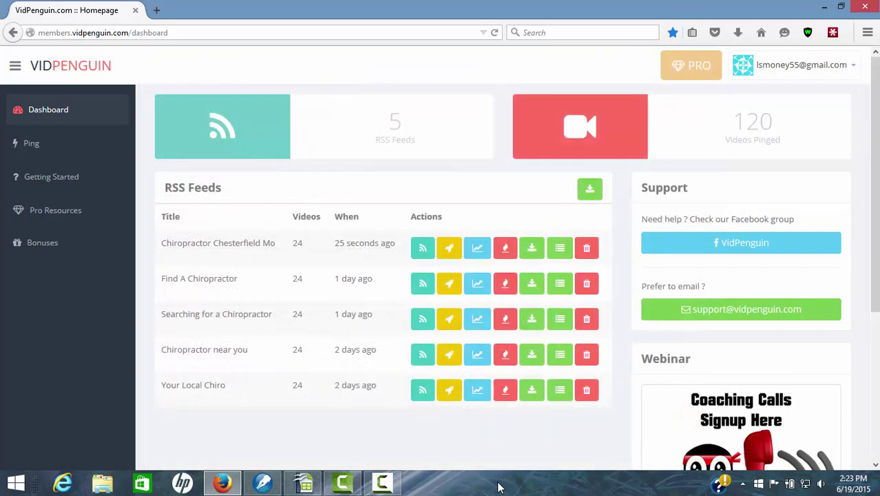